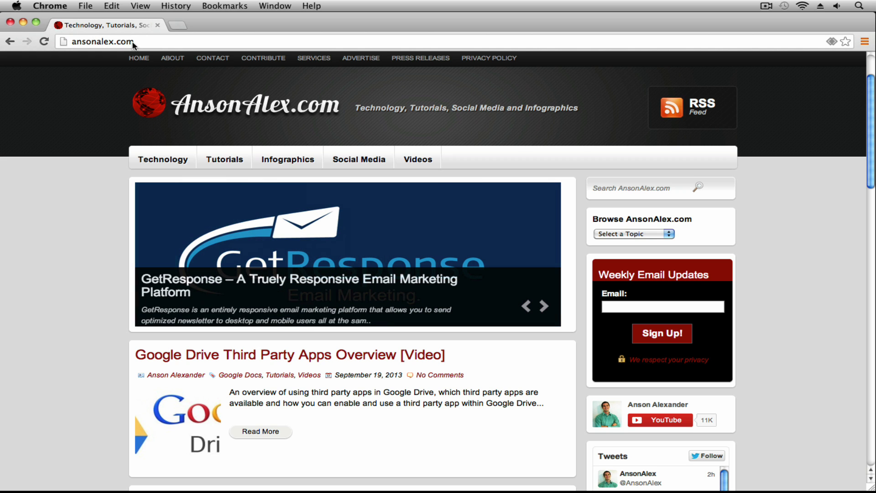
# Step: Open gmail.com in a new browser tab
pyautogui.click(181, 26)
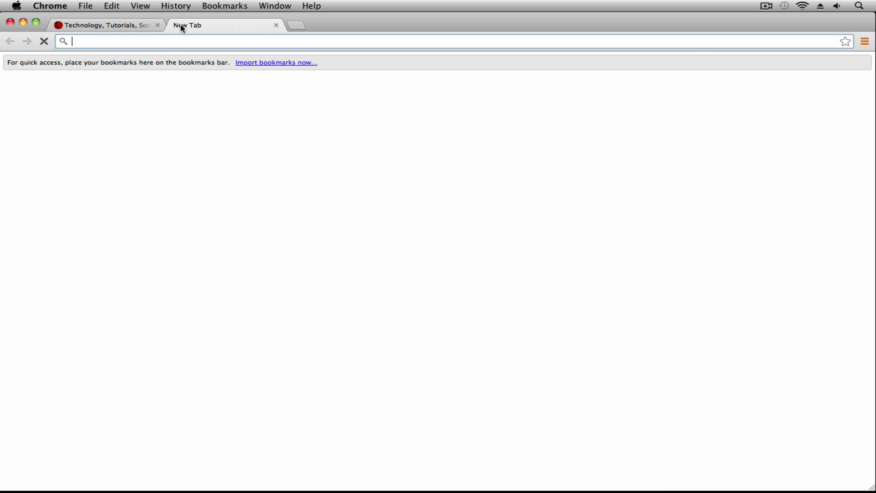
pyautogui.write('gmail.com')
pyautogui.press('Return')
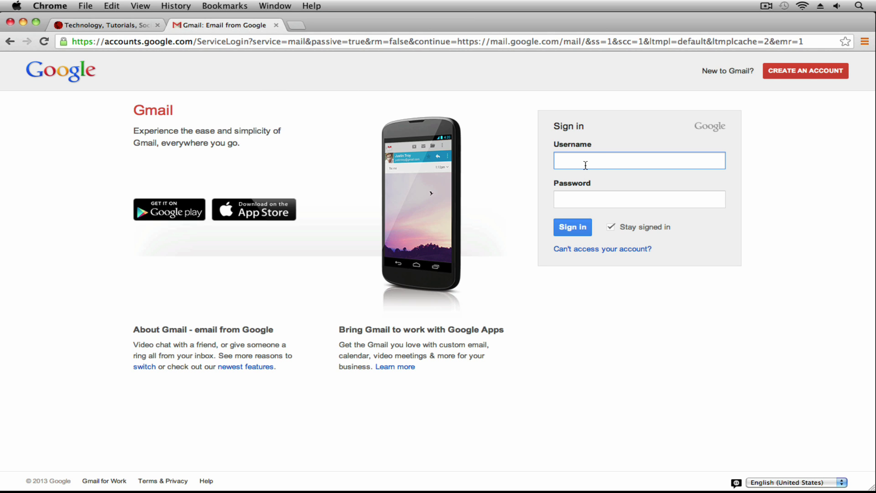
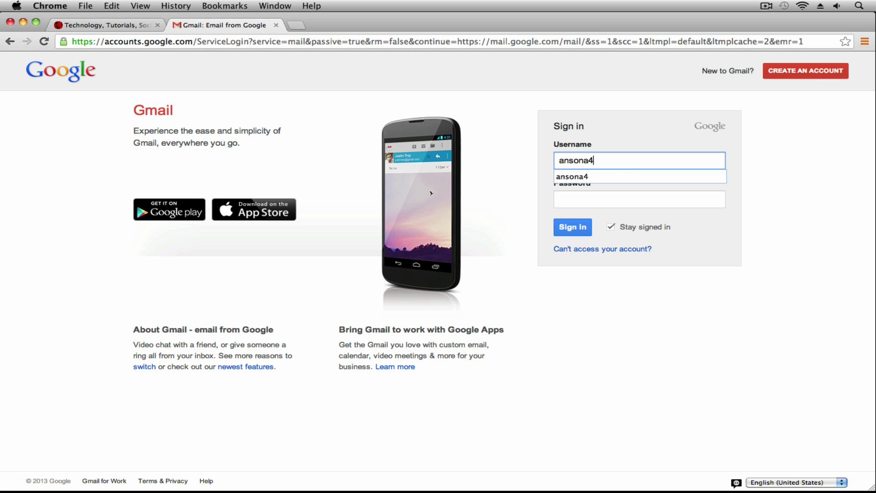
# Step: Sign in to Gmail with the ansonalex.com admin username and its password
pyautogui.click(582, 205)
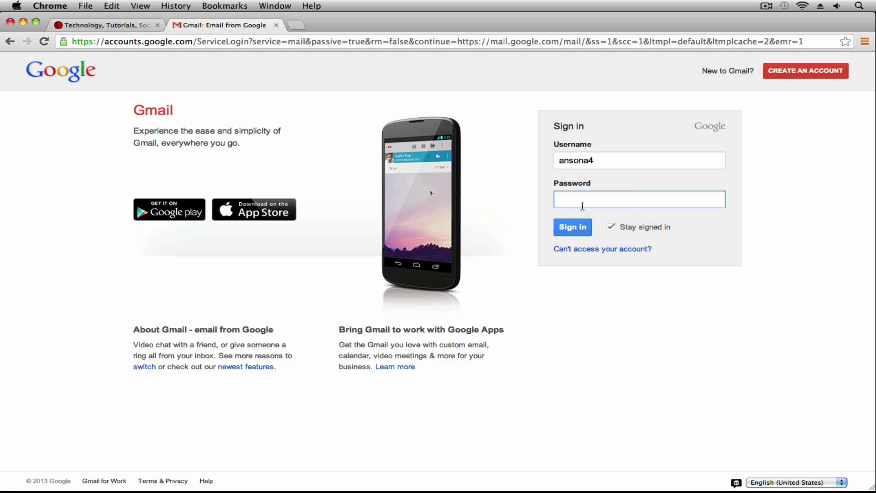
pyautogui.doubleClick(585, 159)
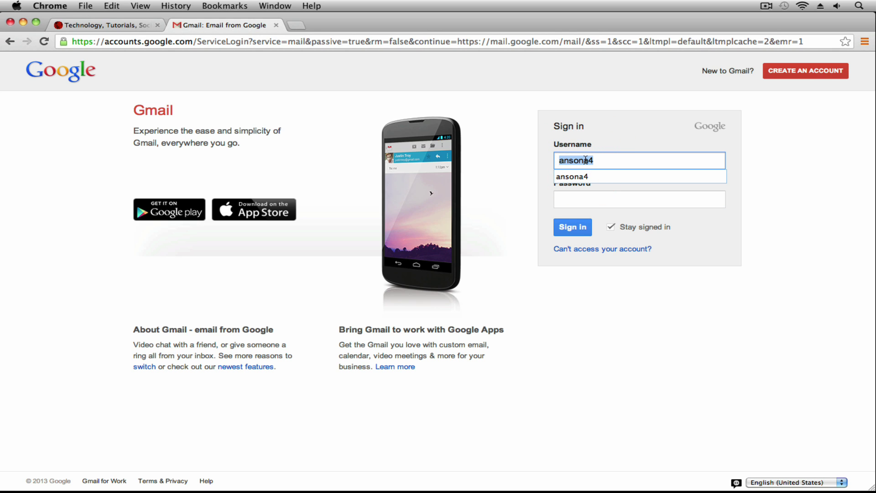
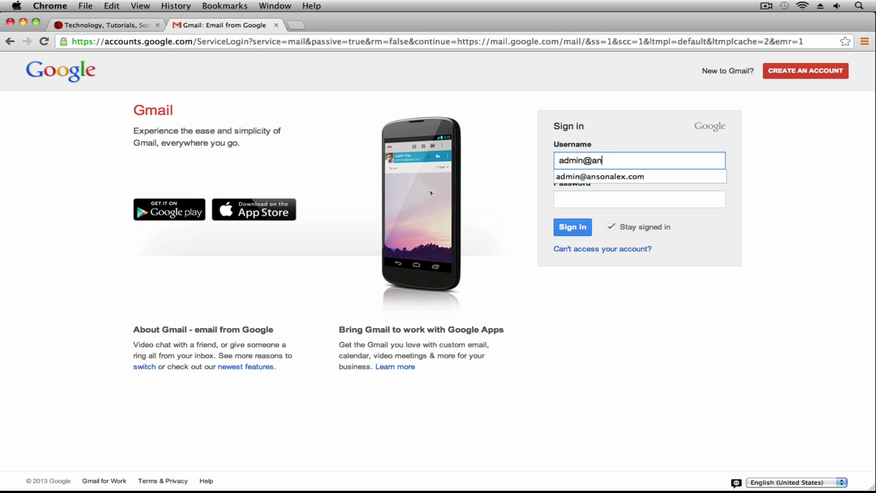
pyautogui.moveTo(584, 160); pyautogui.dragTo(716, 173)
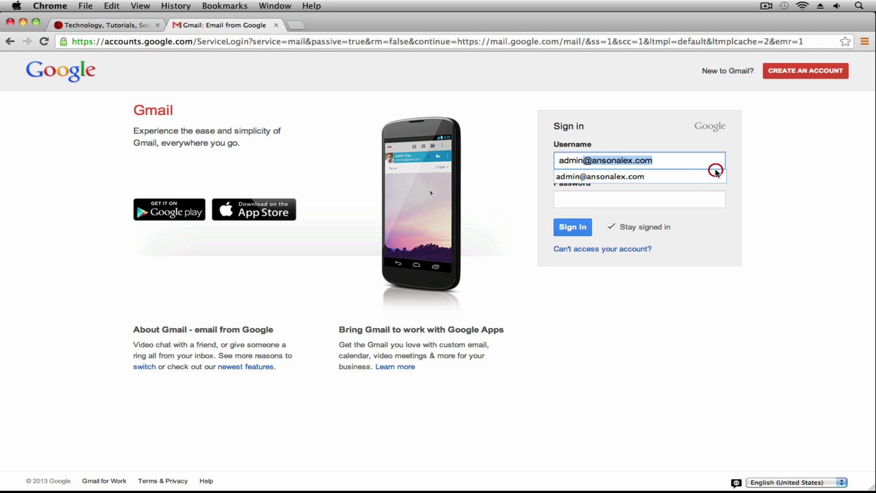
pyautogui.press('BackSpace')
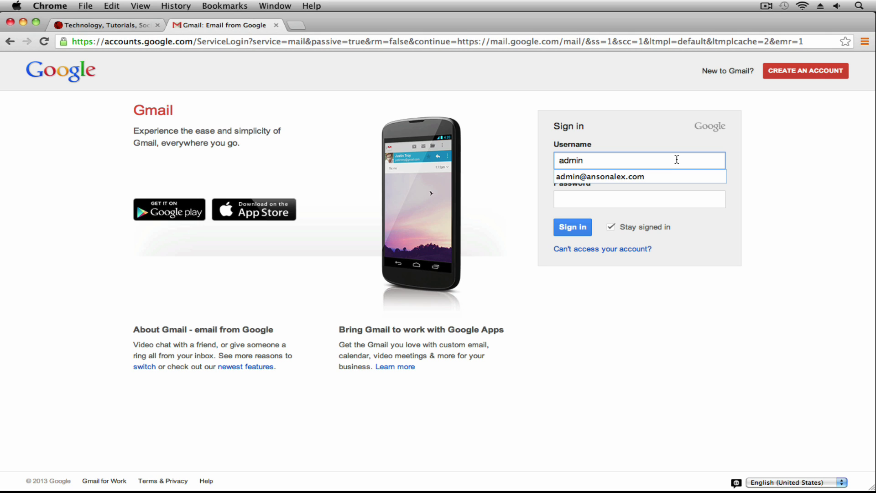
pyautogui.write('@ansonalex.com')
pyautogui.click(665, 160)
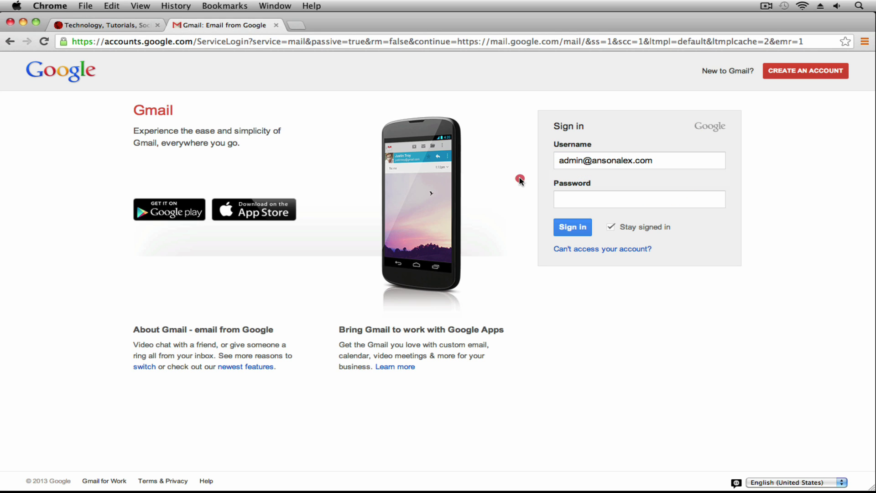
pyautogui.click(554, 166)
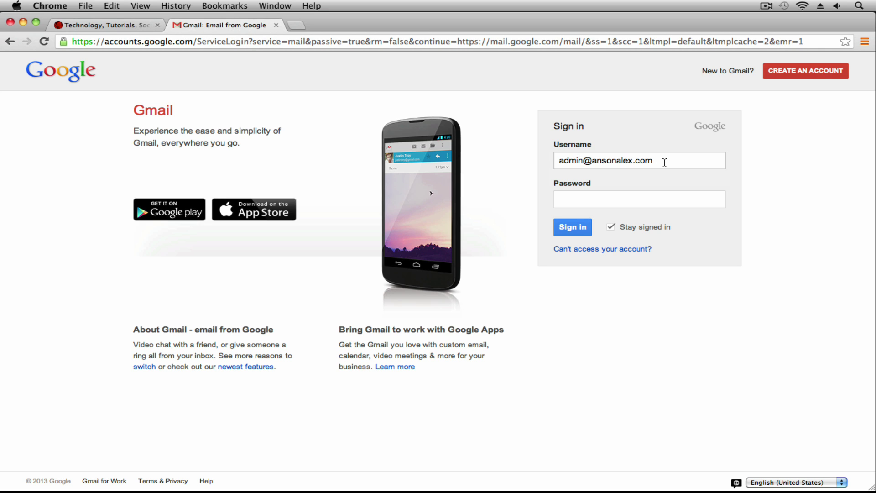
pyautogui.click(657, 199)
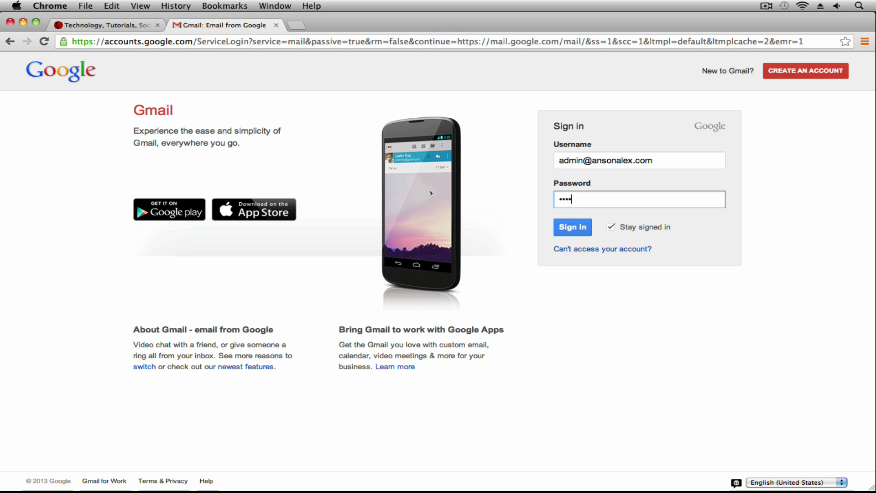
pyautogui.press('Return')
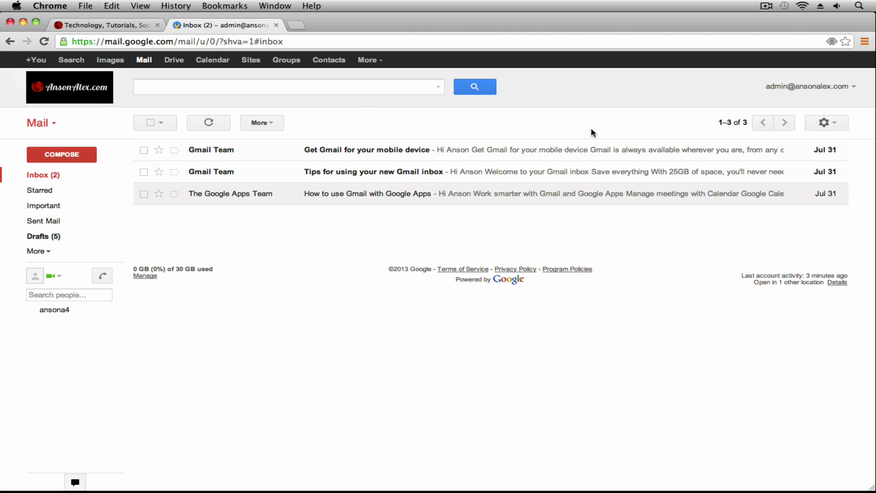
# Step: Sign the admin account out of Gmail from the account menu
pyautogui.click(826, 123)
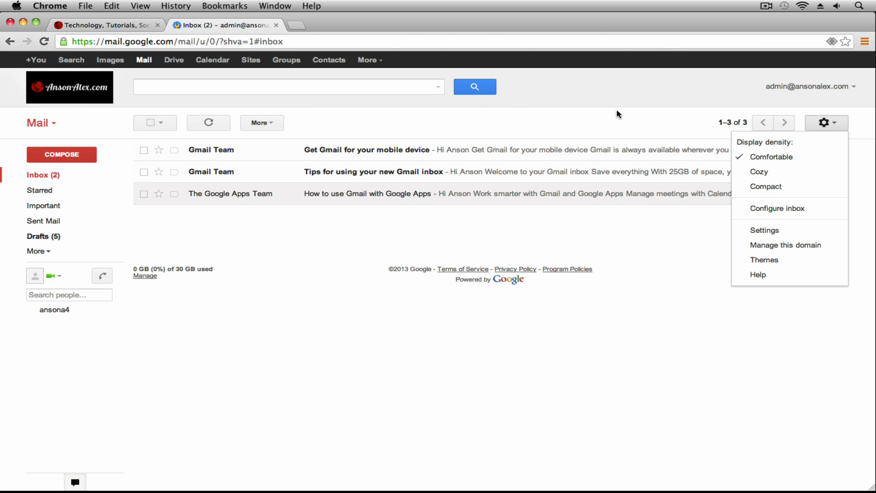
pyautogui.click(832, 86)
pyautogui.click(837, 221)
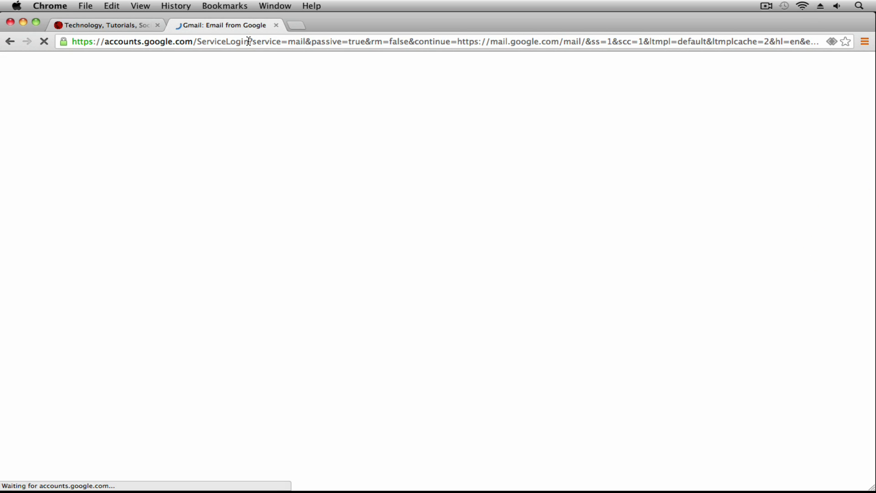
# Step: Go to mail.google.com/a/ansonalex.com to reach the domain's sign-in page
pyautogui.click(250, 42)
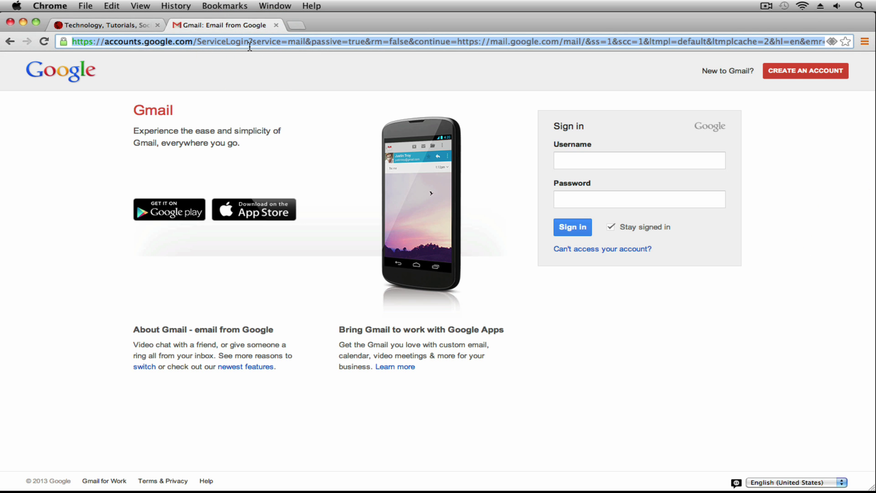
pyautogui.write('mail.google')
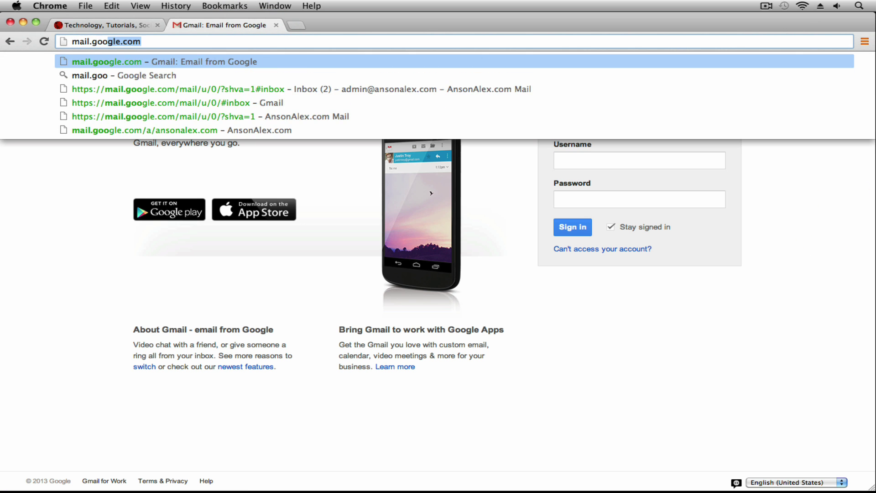
pyautogui.write('.com/')
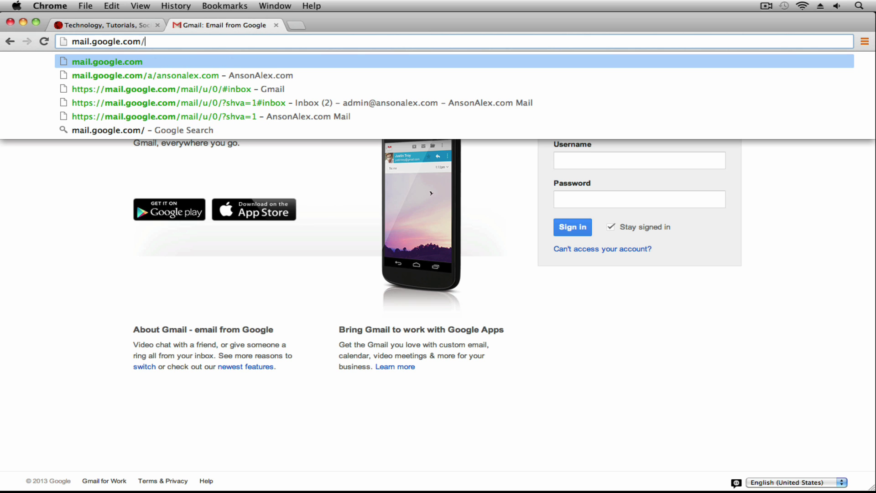
pyautogui.write('a/')
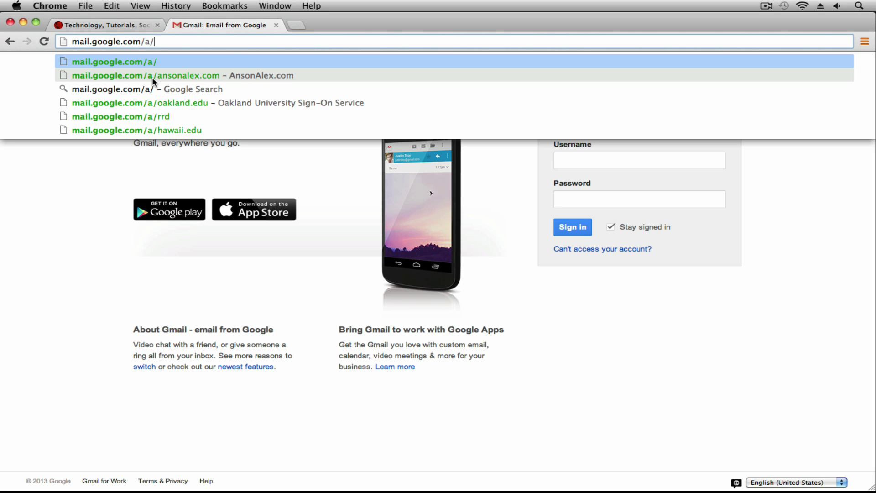
pyautogui.click(183, 75)
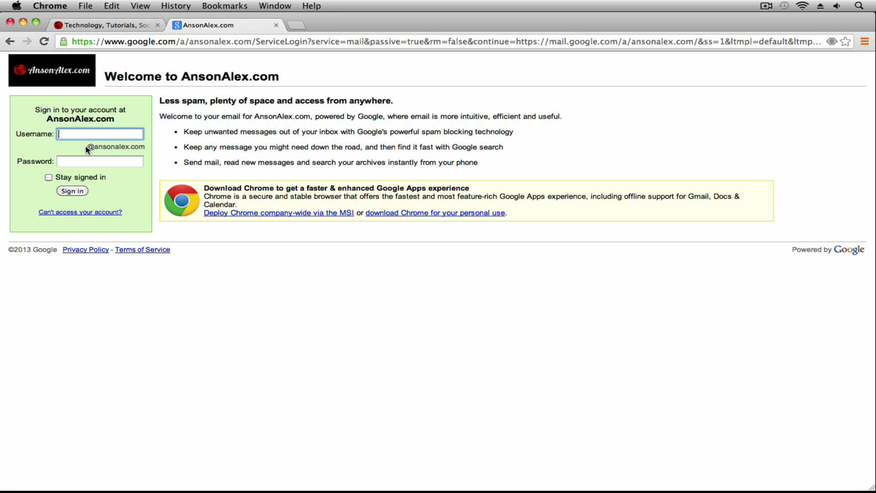
pyautogui.moveTo(87, 149); pyautogui.dragTo(144, 151)
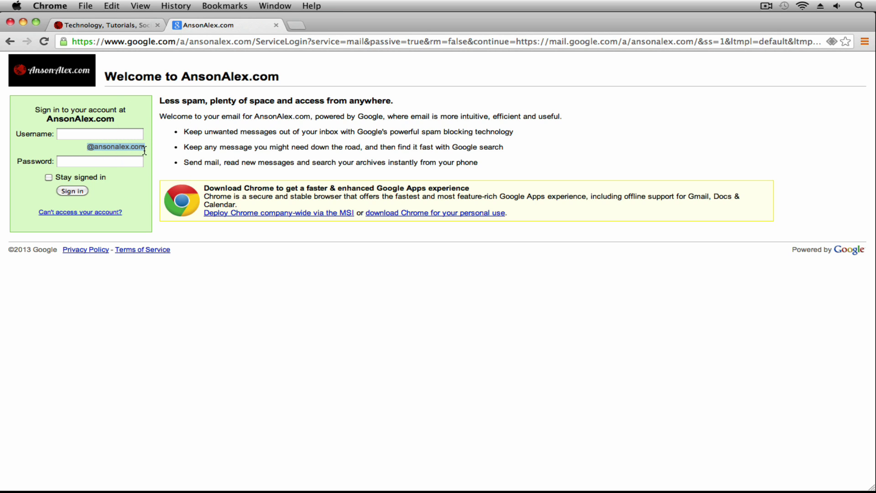
pyautogui.click(171, 149)
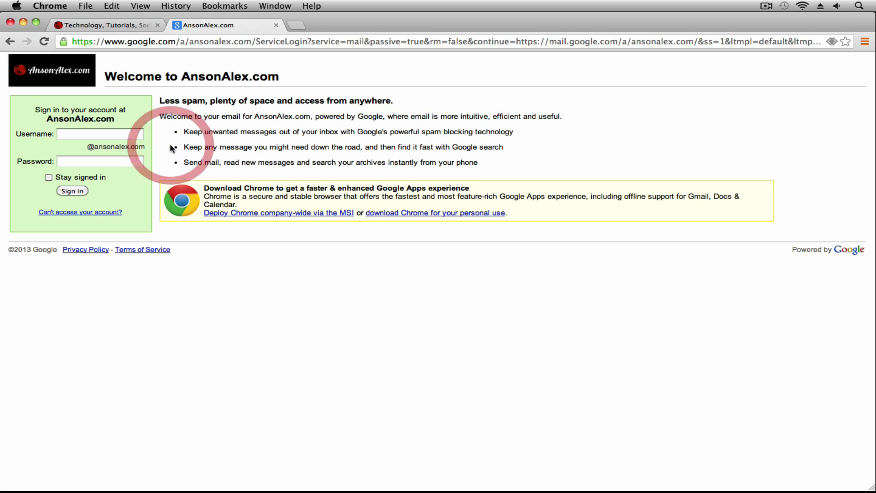
pyautogui.click(130, 136)
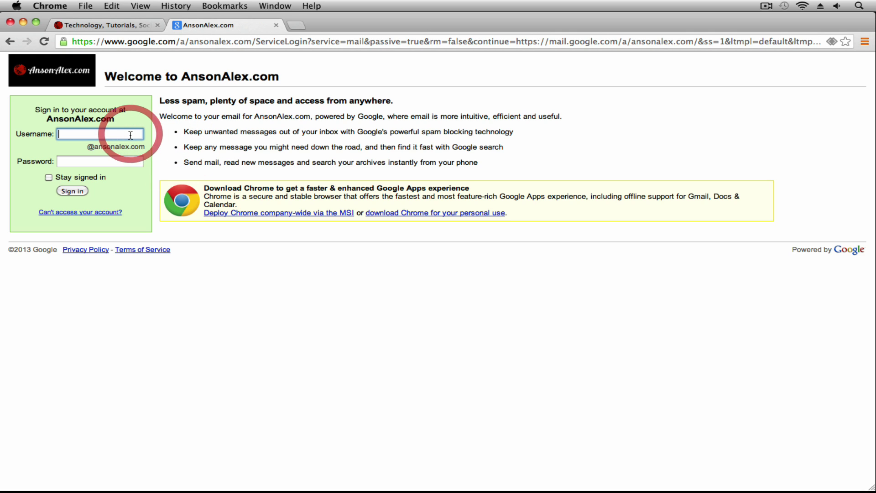
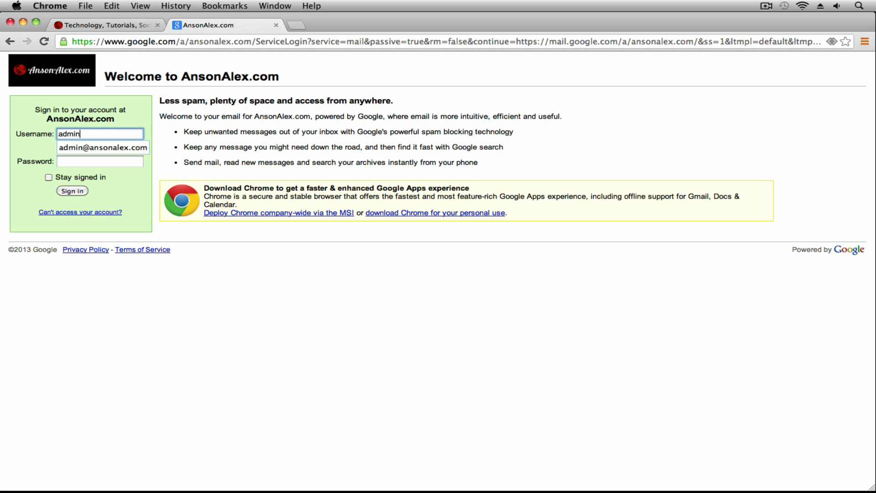
pyautogui.press('Tab')
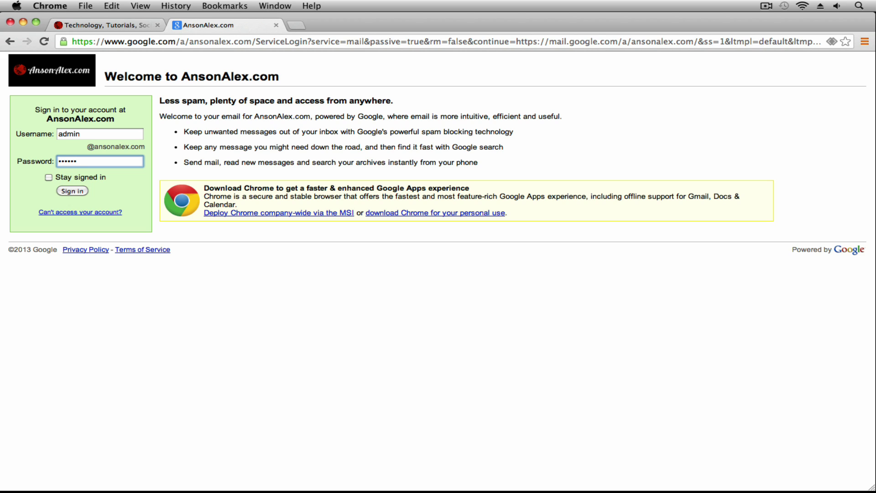
pyautogui.click(81, 193)
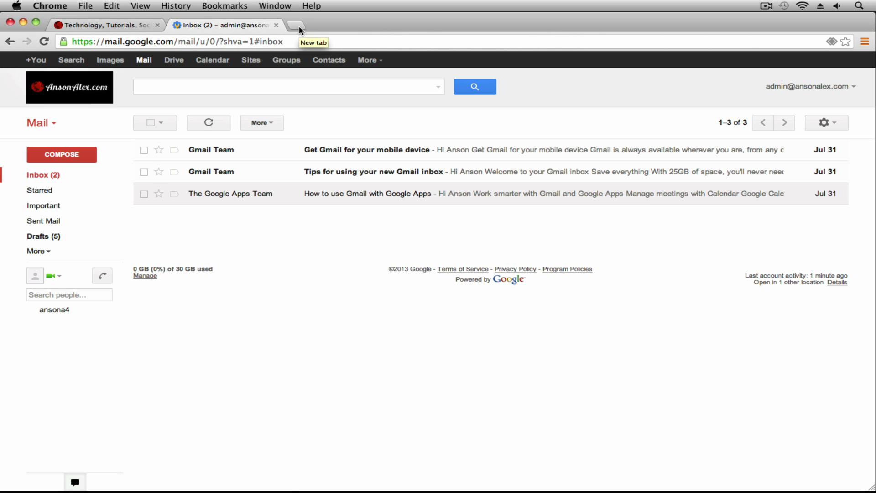
# Step: Show the inbox at mail.google.com/a/ansonalex.com, glancing at the mail settings menu
pyautogui.moveTo(178, 42); pyautogui.dragTo(323, 36)
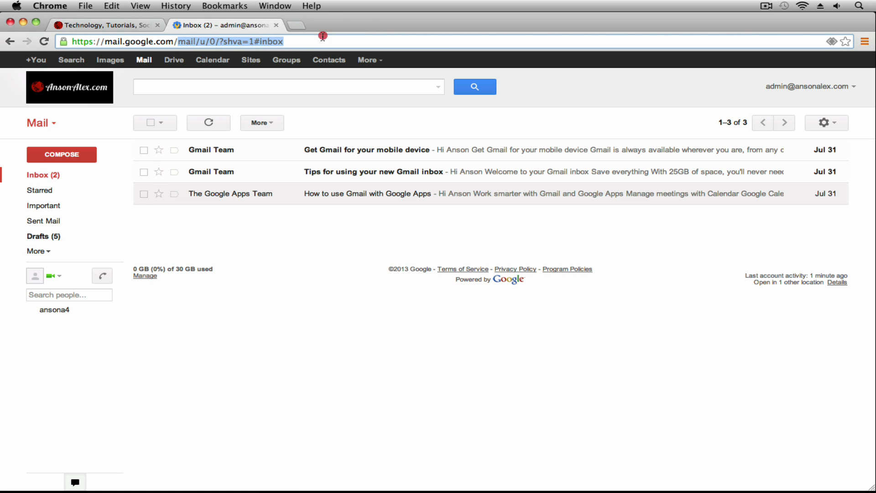
pyautogui.write('a/ansona')
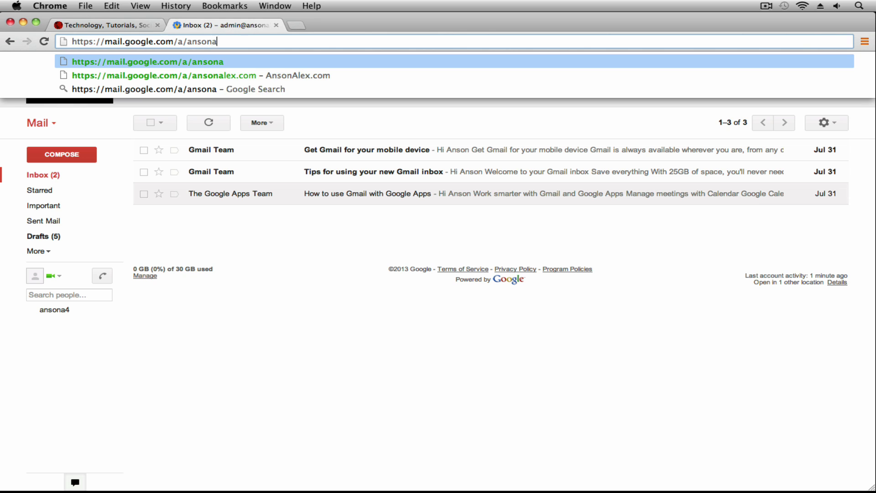
pyautogui.write('lex.com')
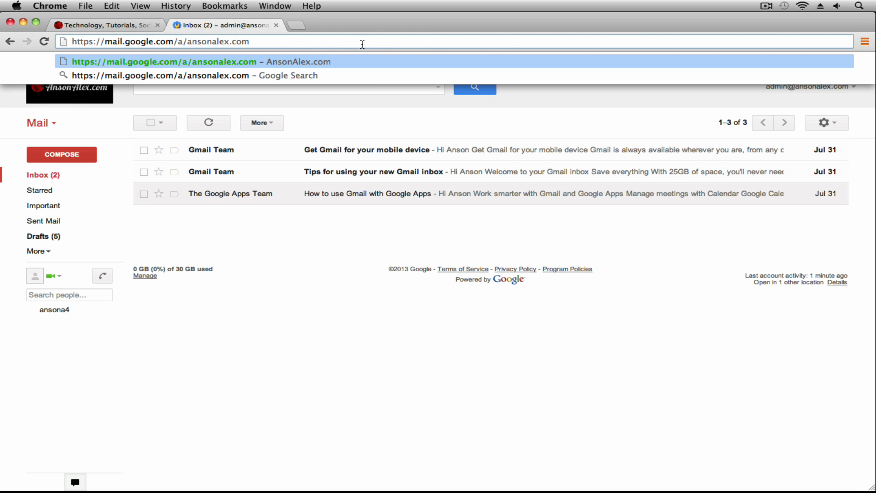
pyautogui.click(343, 108)
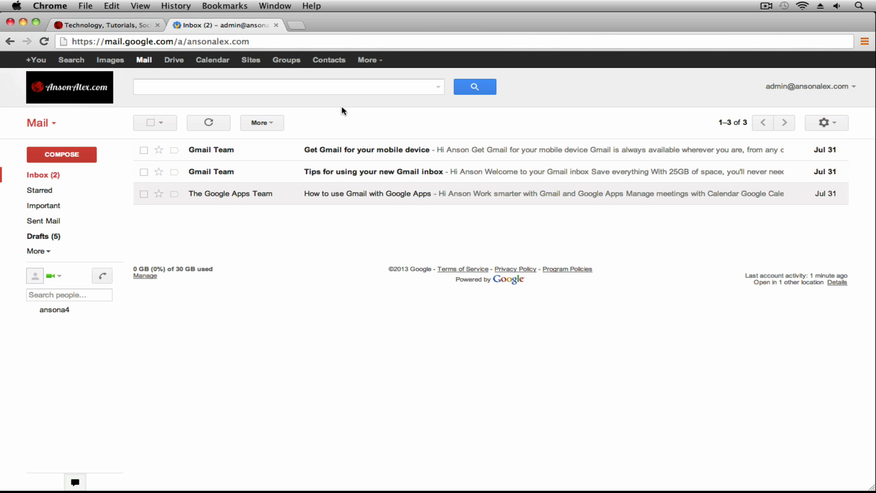
pyautogui.click(824, 124)
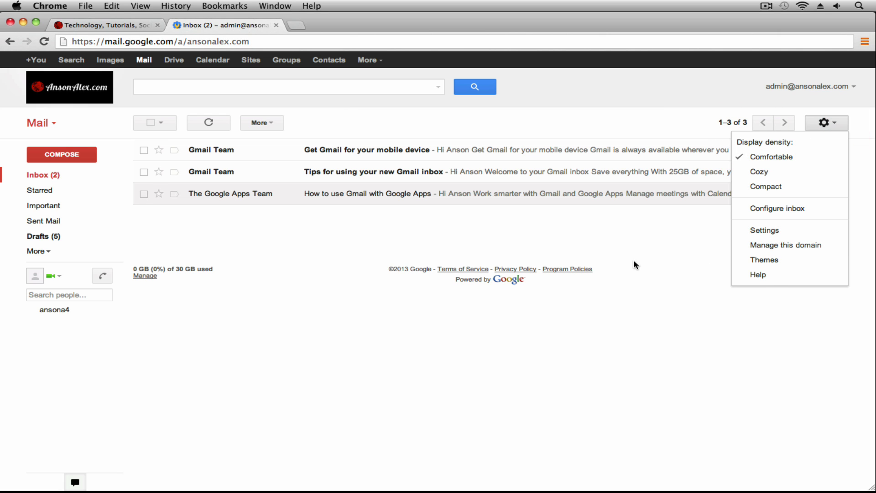
pyautogui.click(609, 260)
pyautogui.click(291, 41)
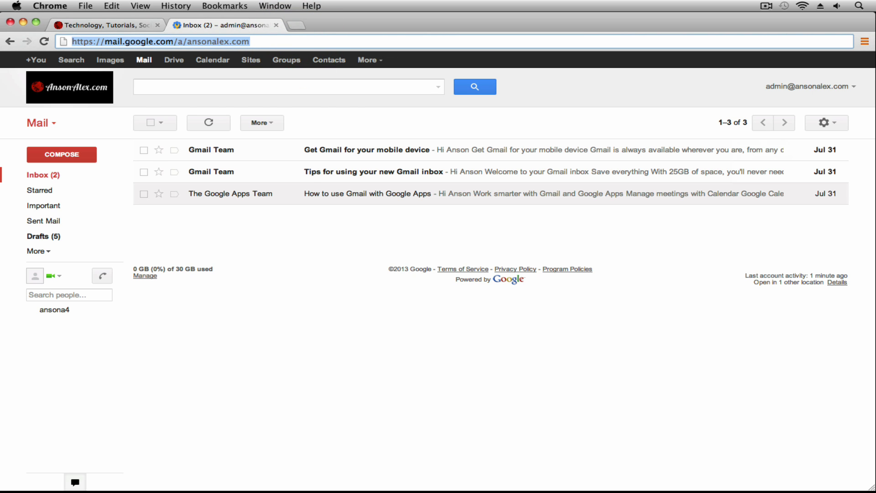
# Step: Load admin.google.com and open the Company Profile settings
pyautogui.write('admin.google.com')
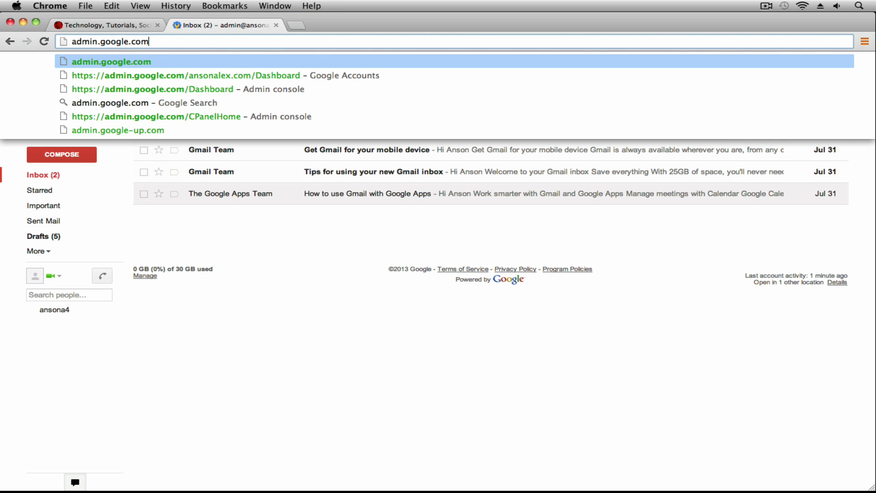
pyautogui.press('Return')
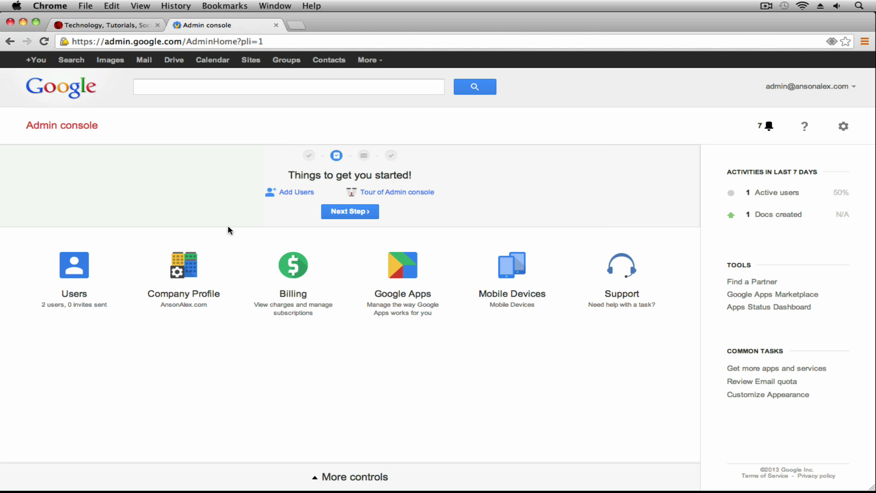
pyautogui.click(194, 276)
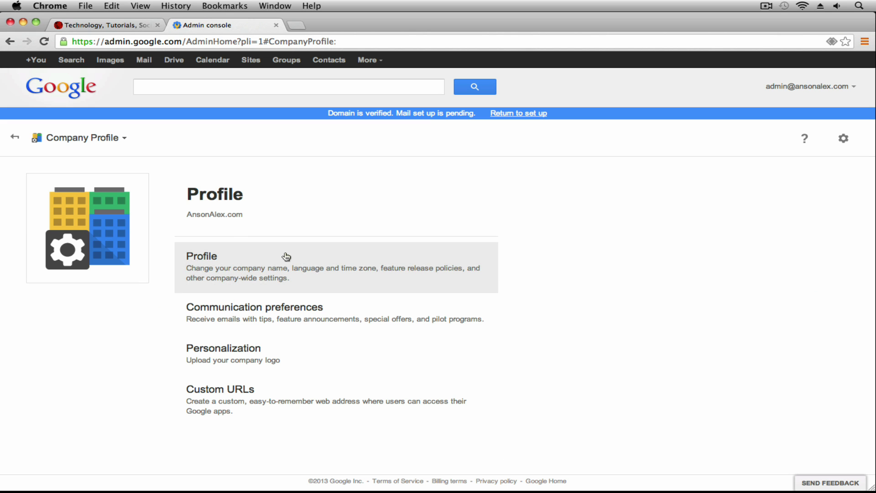
# Step: Open Custom URLs, scroll the URL list, and highlight the Docs domain and 'CNAME' note
pyautogui.click(342, 400)
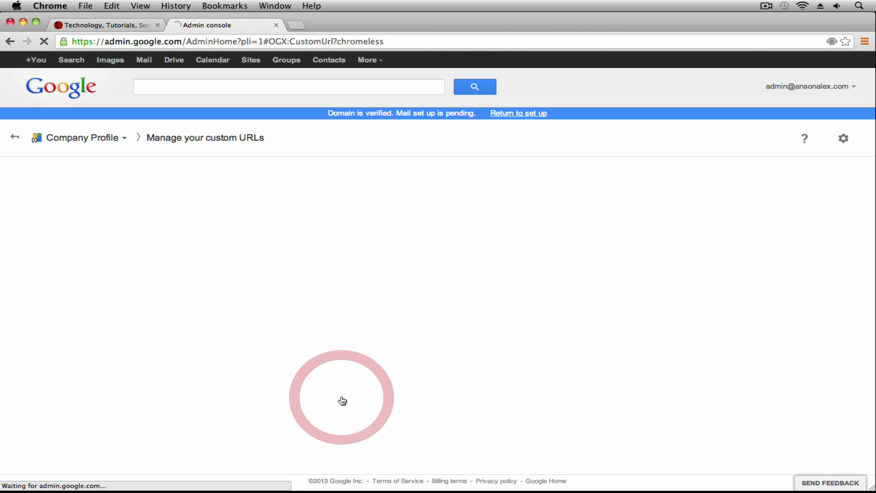
pyautogui.scroll(-2, 296, 303)
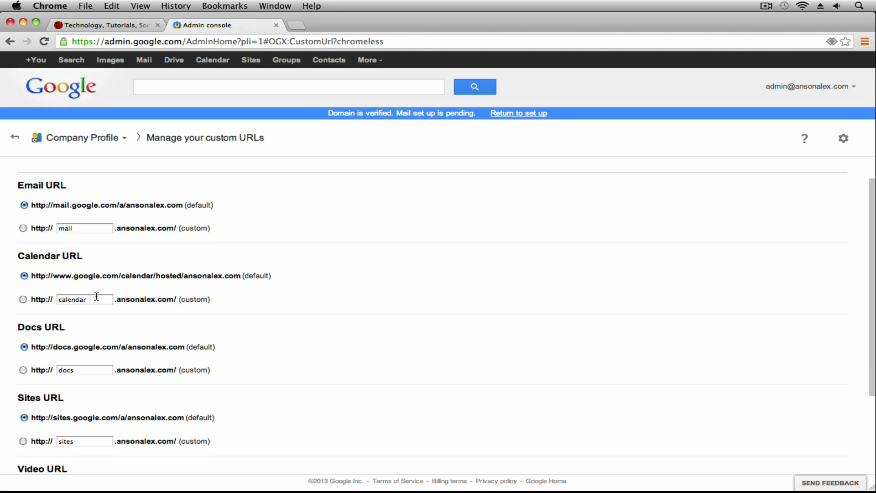
pyautogui.scroll(-5, 215, 383)
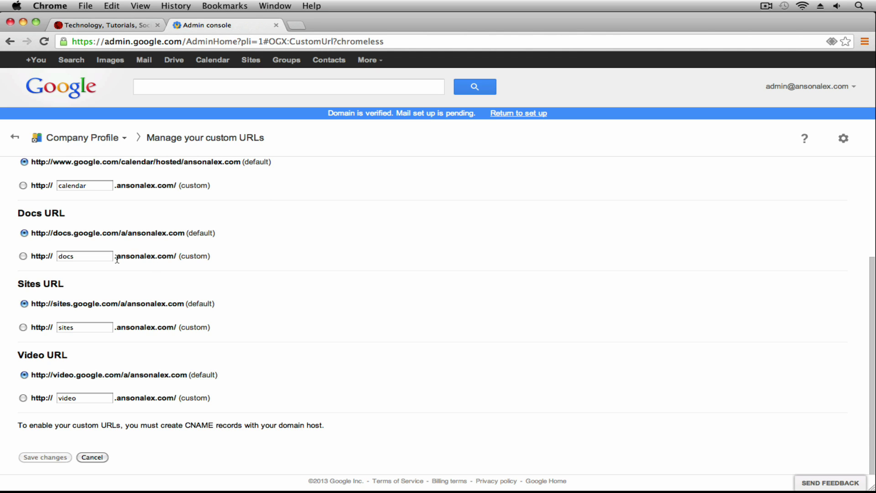
pyautogui.moveTo(115, 255); pyautogui.dragTo(167, 256)
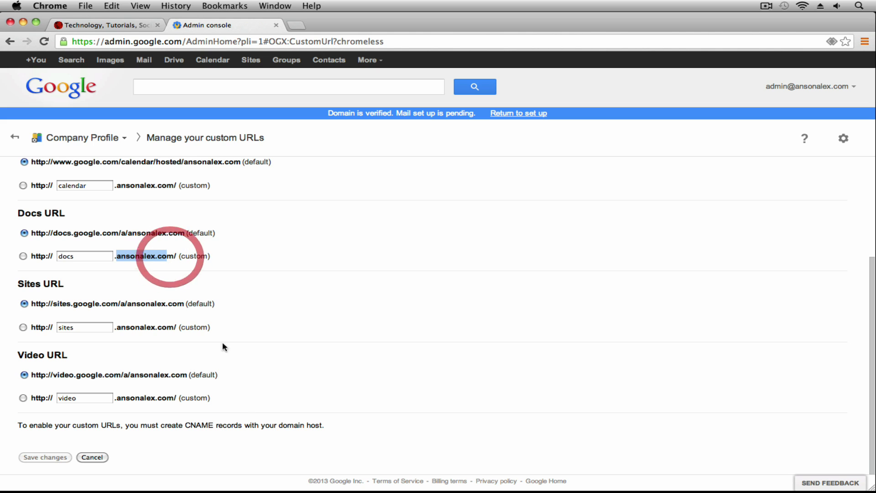
pyautogui.doubleClick(201, 426)
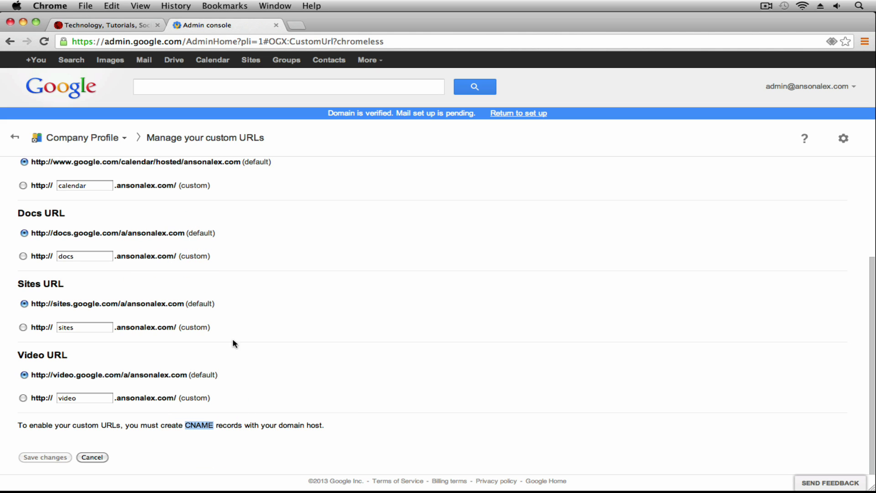